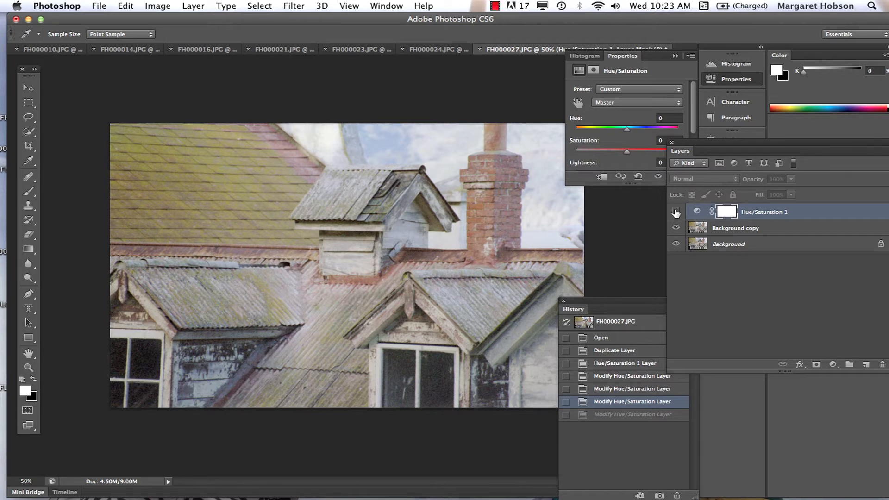
# Step: Show the existing Hue/Saturation 1 adjustment layer again, then delete it together with its layer mask
pyautogui.click(676, 213)
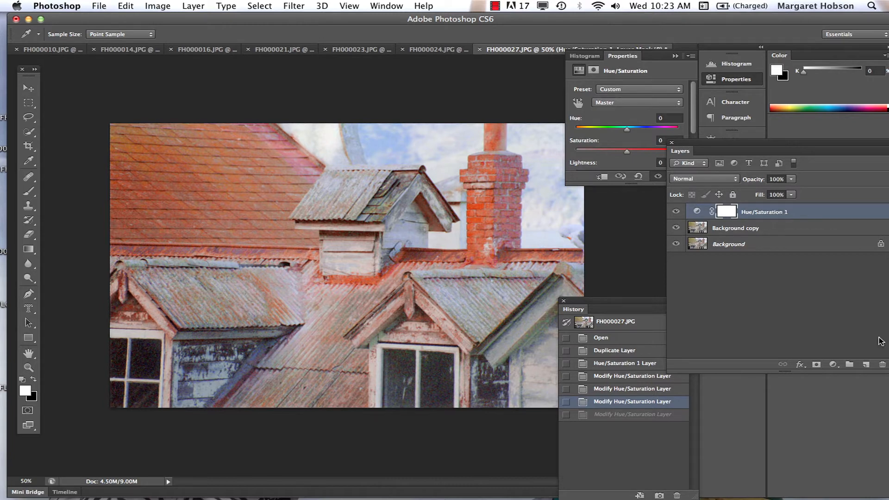
pyautogui.click(883, 365)
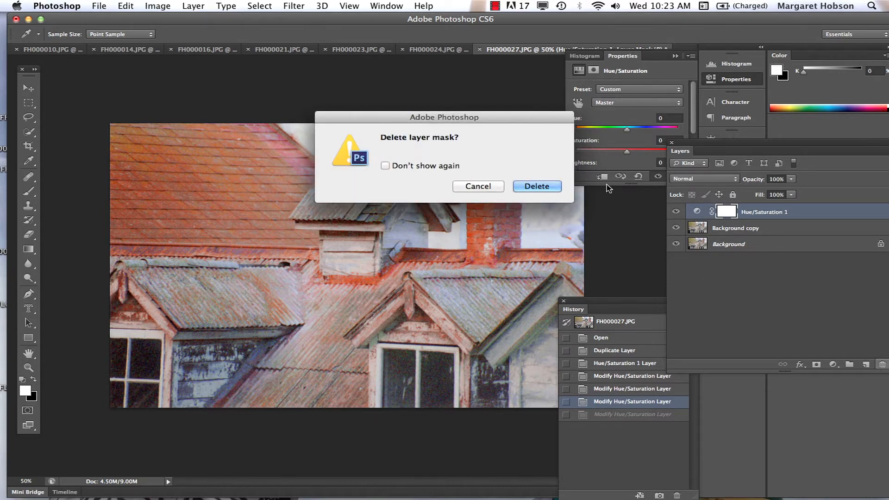
pyautogui.click(543, 186)
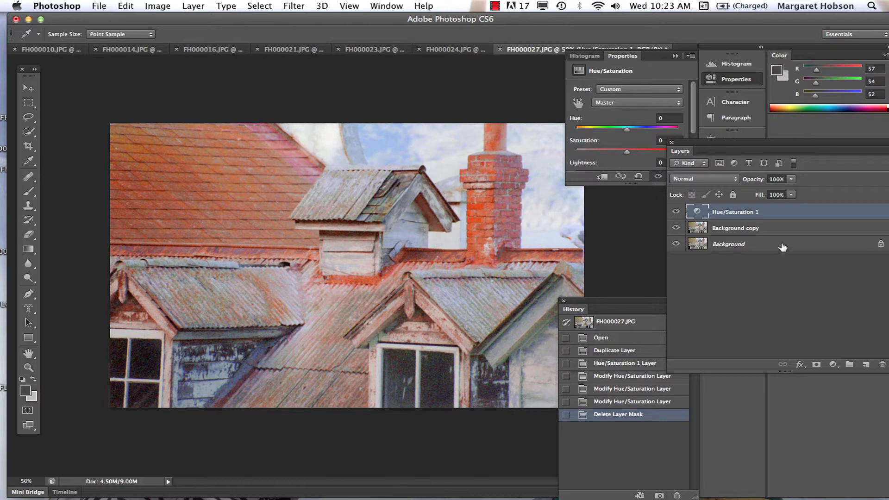
pyautogui.moveTo(795, 214); pyautogui.dragTo(884, 361)
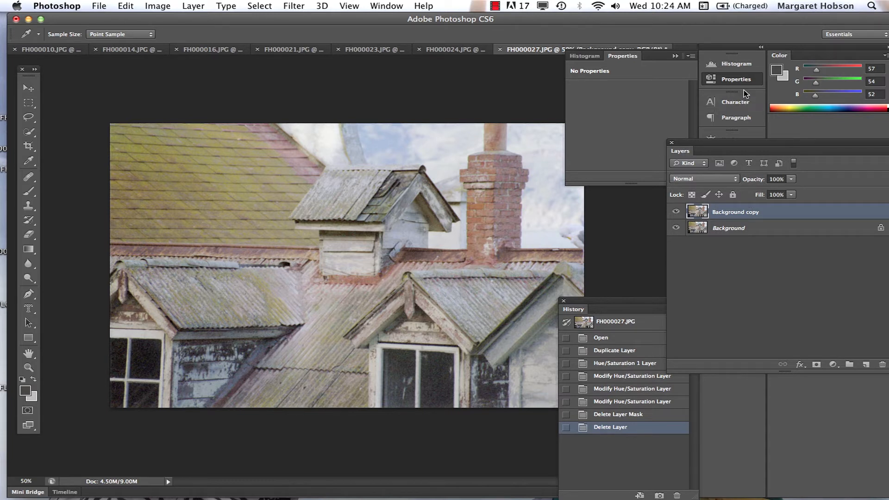
# Step: Add a new Hue/Saturation adjustment layer above Background copy and arrange the panels so its settings are accessible
pyautogui.moveTo(690, 142); pyautogui.dragTo(605, 83)
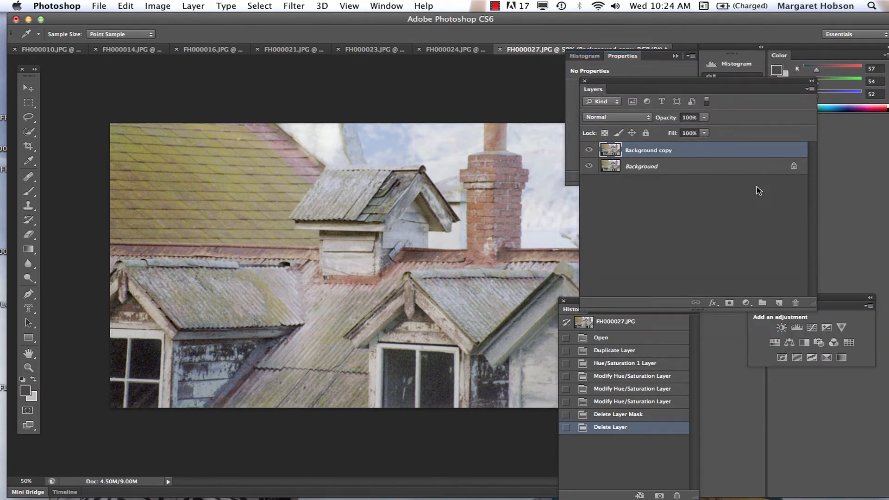
pyautogui.moveTo(836, 299); pyautogui.dragTo(735, 214)
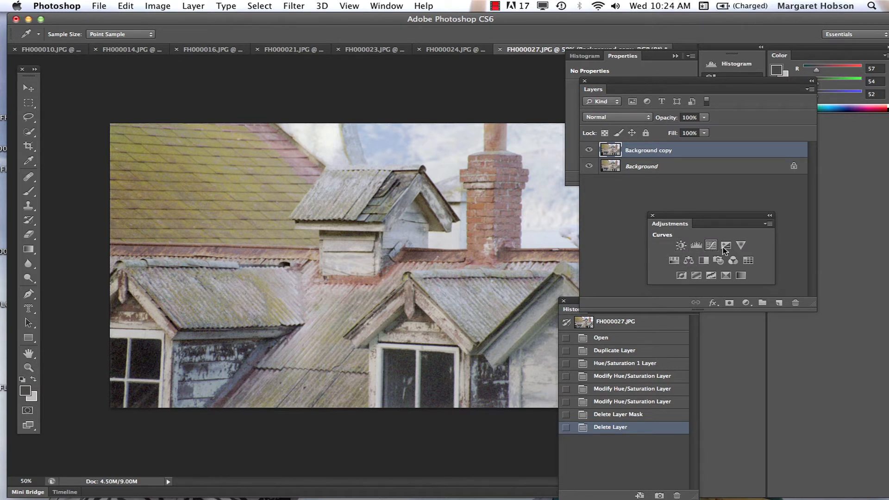
pyautogui.click(674, 261)
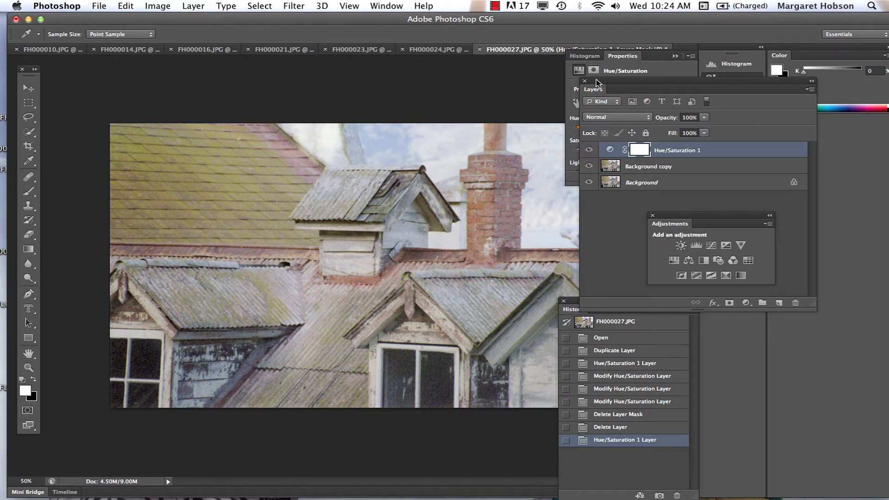
pyautogui.moveTo(596, 83); pyautogui.dragTo(640, 225)
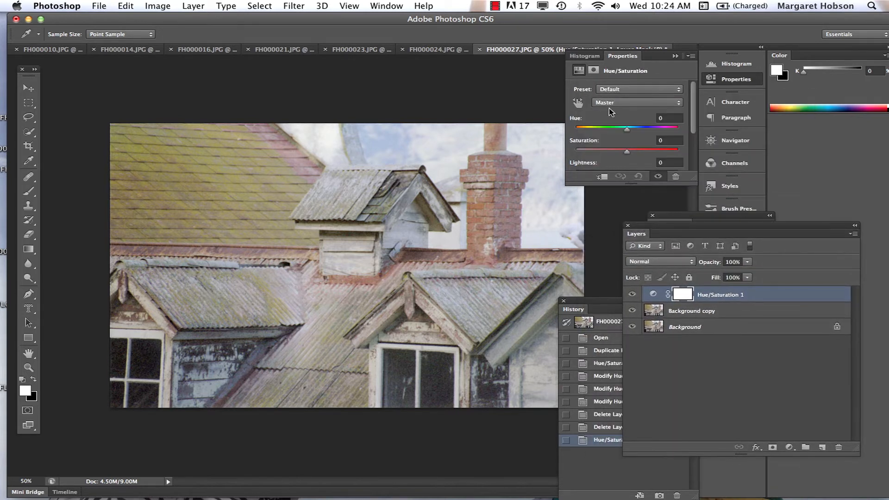
# Step: Set the Master hue to -5 and saturation to +25, stepping back from a stronger +54 saturation
pyautogui.click(628, 133)
pyautogui.moveTo(629, 133); pyautogui.dragTo(633, 155)
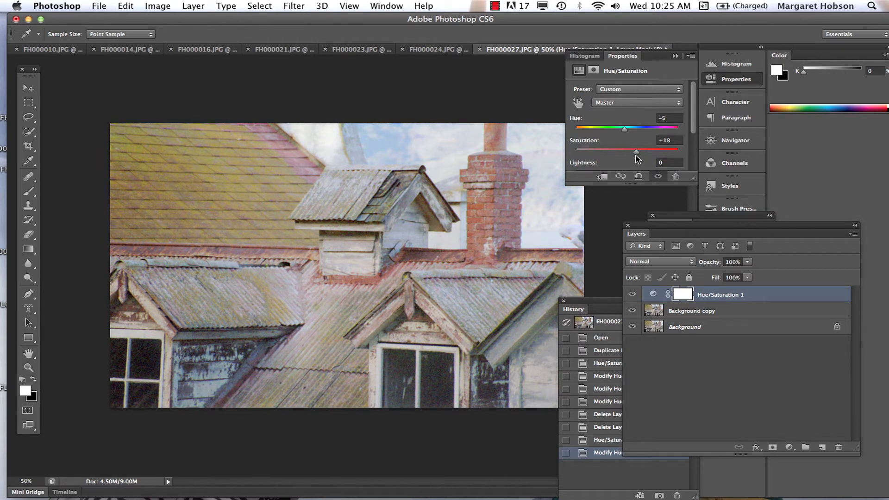
pyautogui.moveTo(636, 155); pyautogui.dragTo(639, 153)
pyautogui.moveTo(640, 153); pyautogui.dragTo(655, 153)
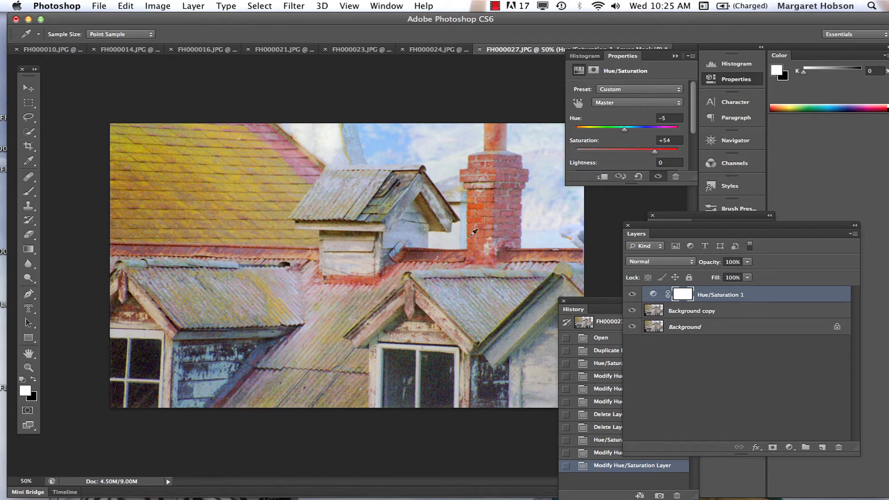
pyautogui.click(607, 453)
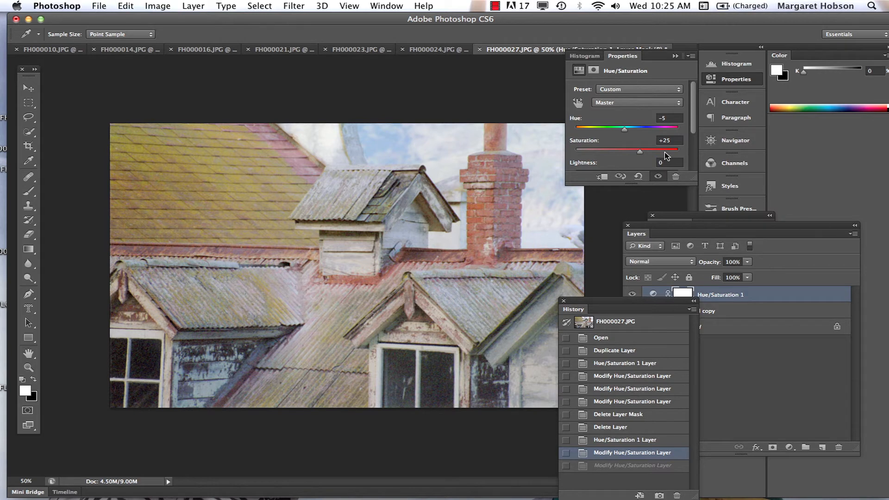
# Step: For the Blues range, set saturation to +60 and lightness to +29
pyautogui.click(679, 104)
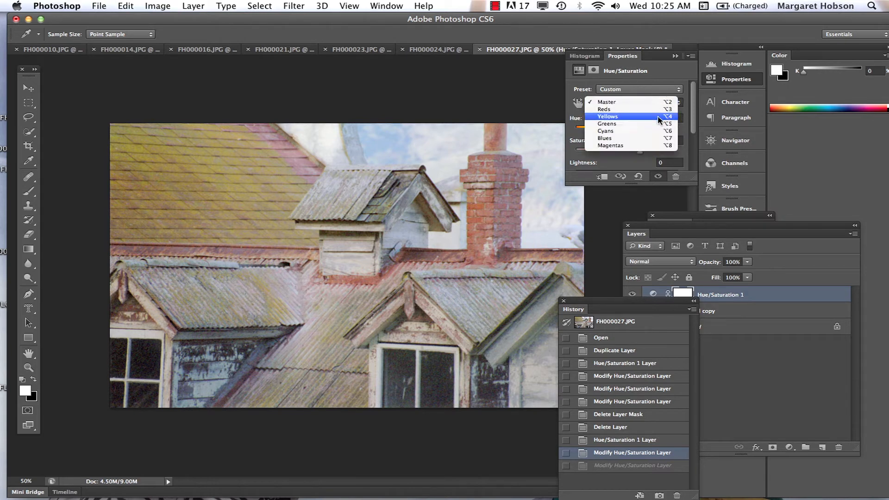
pyautogui.click(634, 139)
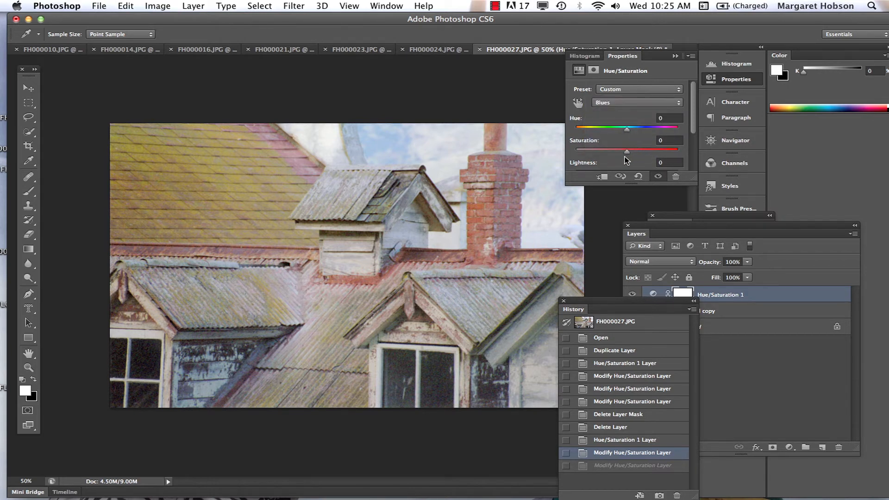
pyautogui.moveTo(627, 153); pyautogui.dragTo(658, 152)
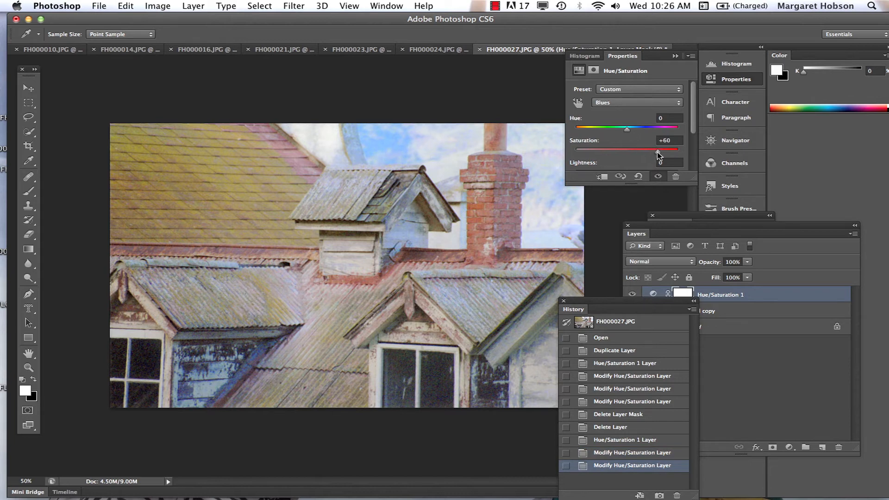
pyautogui.moveTo(680, 184); pyautogui.dragTo(681, 227)
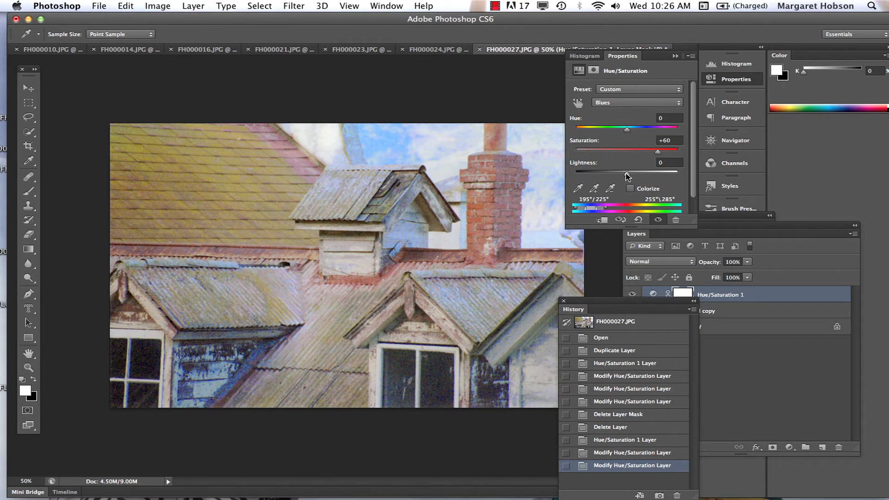
pyautogui.moveTo(628, 173)
pyautogui.mouseDown()
pyautogui.moveTo(609, 172)
pyautogui.moveTo(650, 173)
pyautogui.moveTo(642, 175)
pyautogui.mouseUp()
# Step: Set the hue of the Yellows range to -30 to turn the yellow-green roof tiles red
pyautogui.click(679, 103)
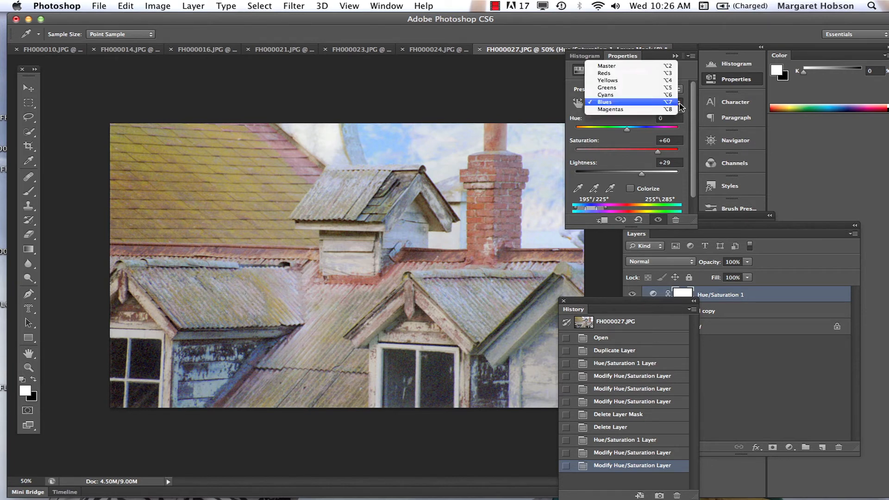
pyautogui.click(653, 75)
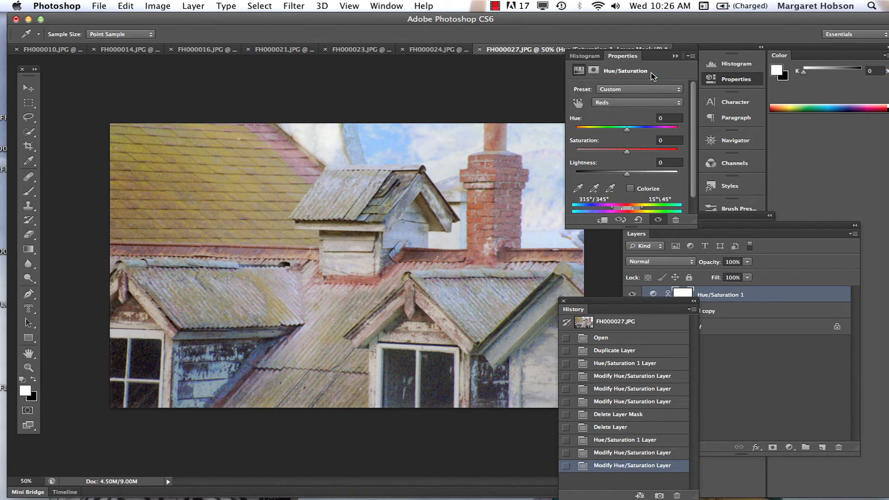
pyautogui.click(676, 90)
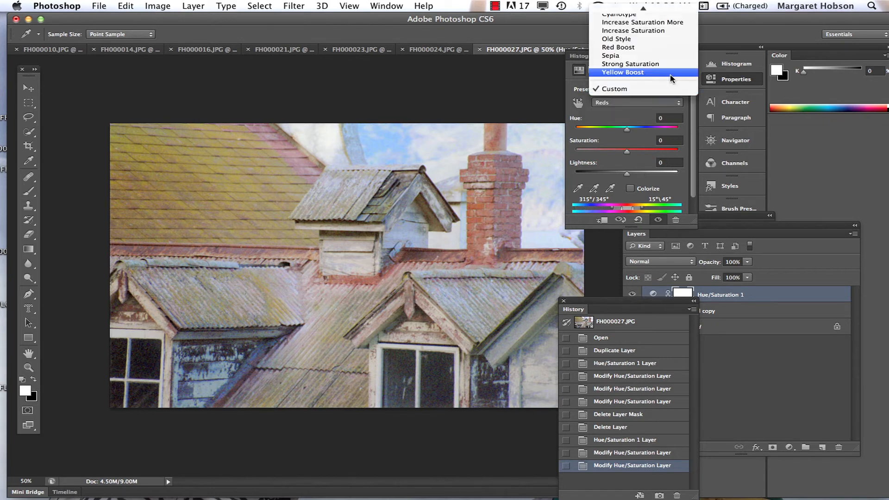
pyautogui.click(657, 89)
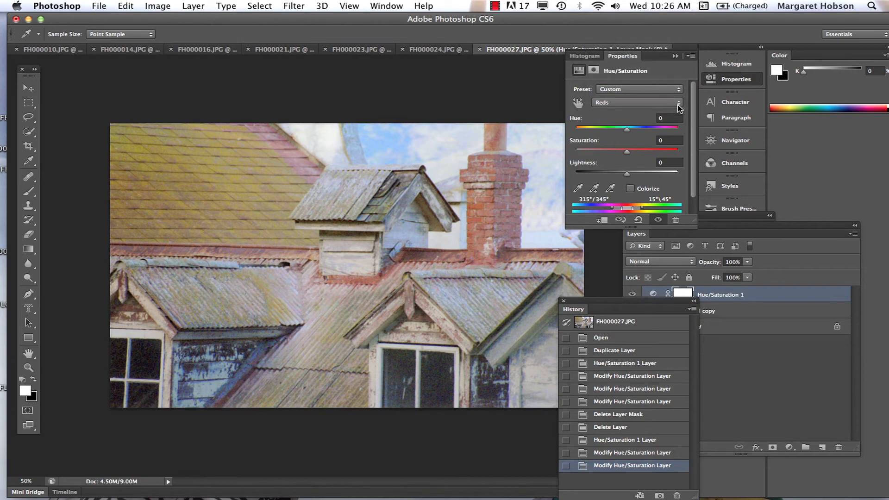
pyautogui.click(679, 107)
pyautogui.click(673, 113)
pyautogui.moveTo(628, 129)
pyautogui.mouseDown()
pyautogui.moveTo(680, 128)
pyautogui.moveTo(611, 134)
pyautogui.mouseUp()
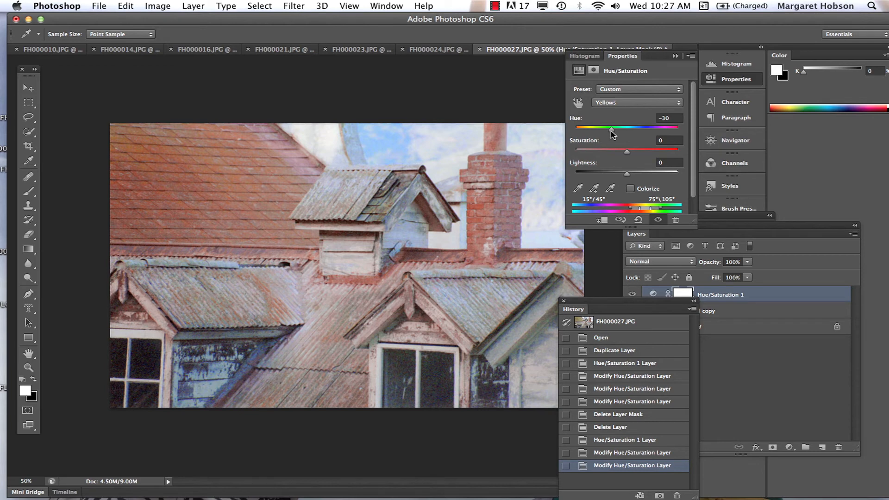
# Step: For the Reds range, set saturation to +52 and lightness to -12
pyautogui.click(678, 104)
pyautogui.click(651, 96)
pyautogui.moveTo(627, 151); pyautogui.dragTo(651, 153)
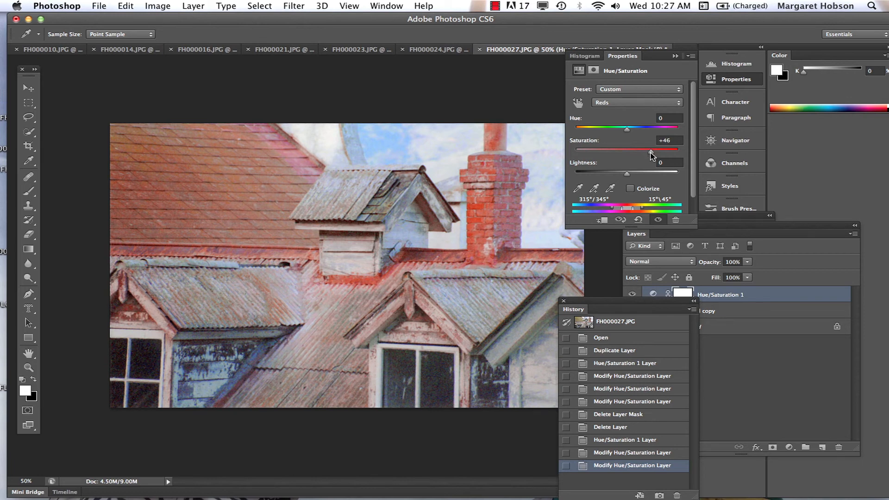
pyautogui.moveTo(652, 155); pyautogui.dragTo(654, 153)
pyautogui.moveTo(626, 173); pyautogui.dragTo(621, 176)
# Step: Uncover the layer list and switch the Hue/Saturation layer off and on to compare the photo before and after
pyautogui.moveTo(576, 306); pyautogui.dragTo(725, 346)
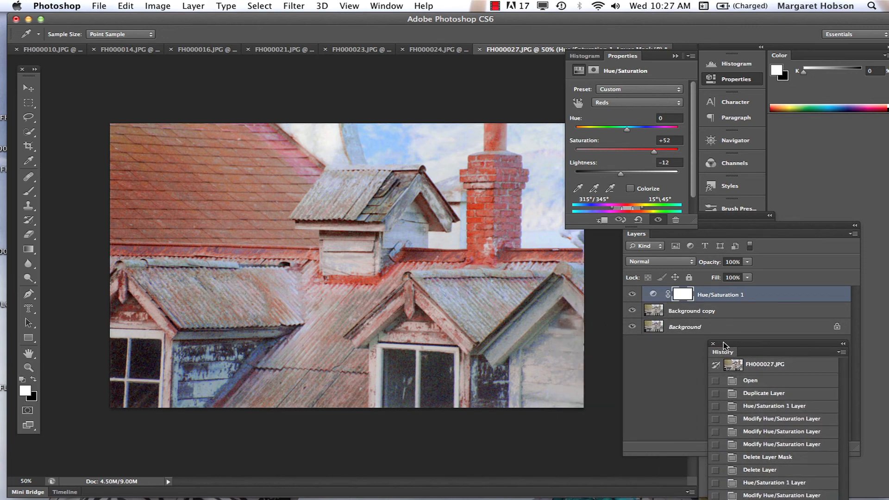
pyautogui.click(633, 294)
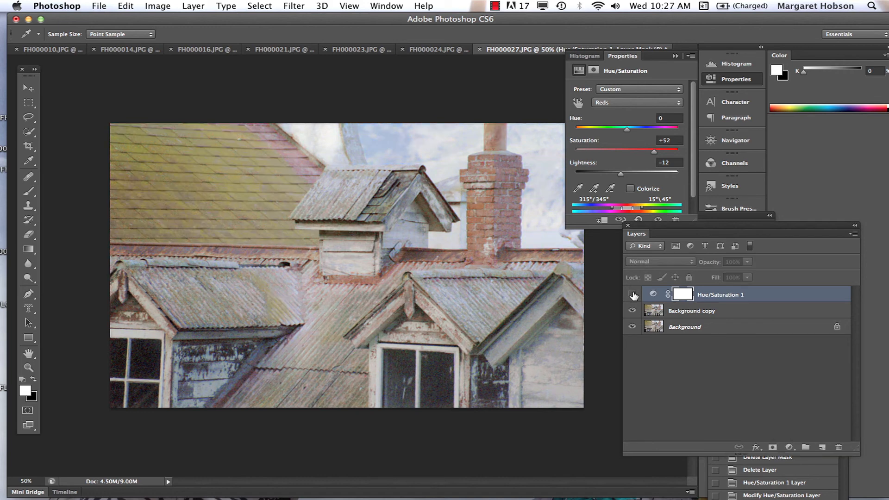
pyautogui.click(633, 295)
pyautogui.click(633, 294)
pyautogui.click(632, 294)
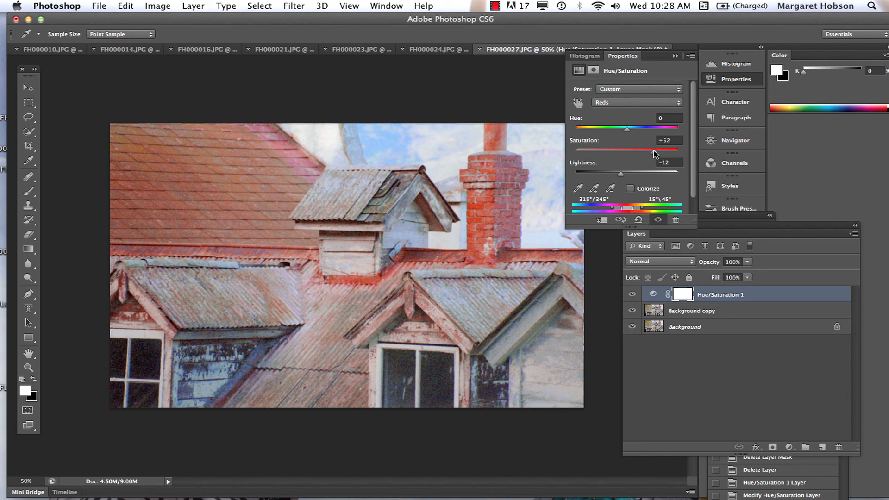
# Step: Raise the saturation of the Reds range to +56
pyautogui.moveTo(655, 152)
pyautogui.mouseDown()
pyautogui.moveTo(605, 161)
pyautogui.moveTo(574, 153)
pyautogui.moveTo(657, 138)
pyautogui.mouseUp()
pyautogui.click(494, 6)
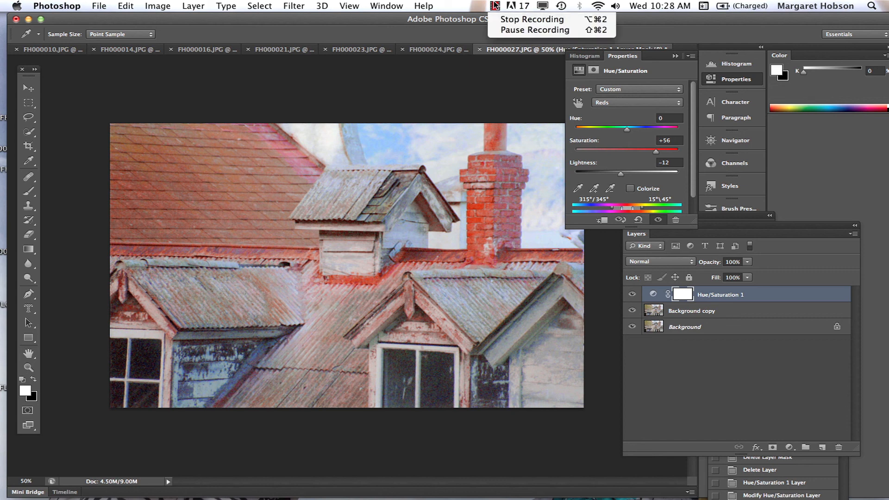